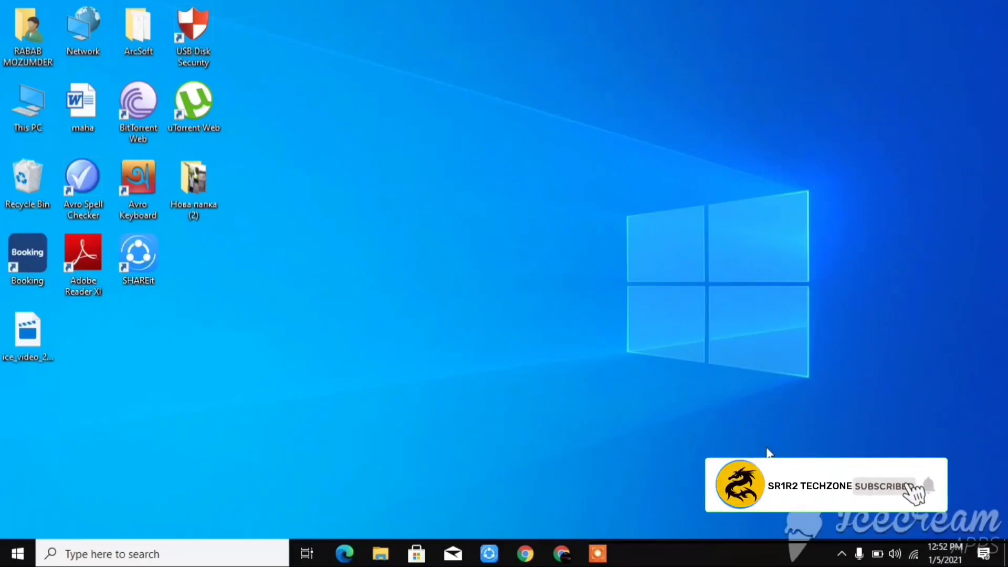
Launch Google Chrome from the Windows taskbar.
{"action": "left_click", "coordinate": [562, 554]}
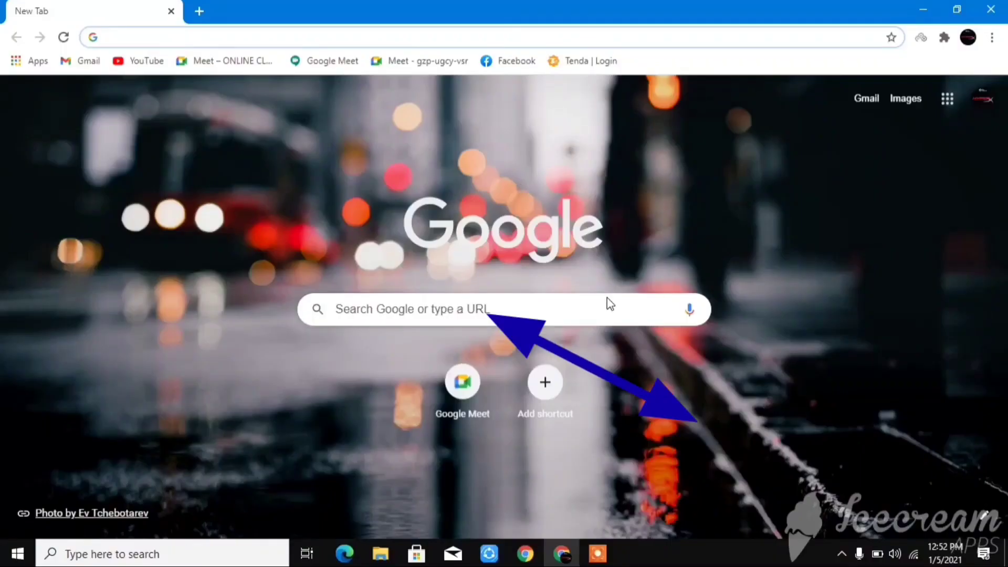
Search Google for 'chrome web store' and open the Chrome Web Store extensions site.
{"action": "left_click", "coordinate": [552, 314]}
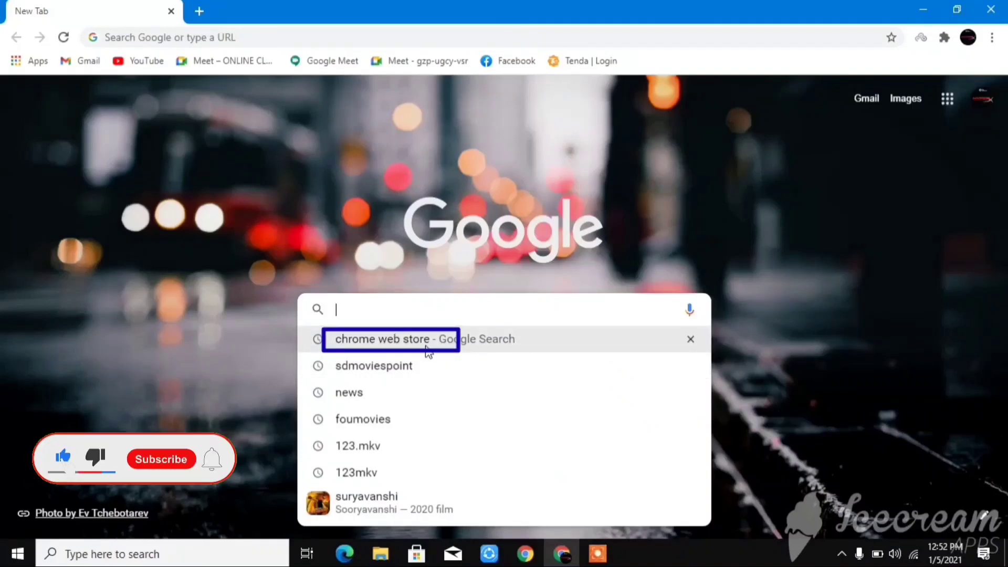
{"action": "left_click", "coordinate": [454, 345]}
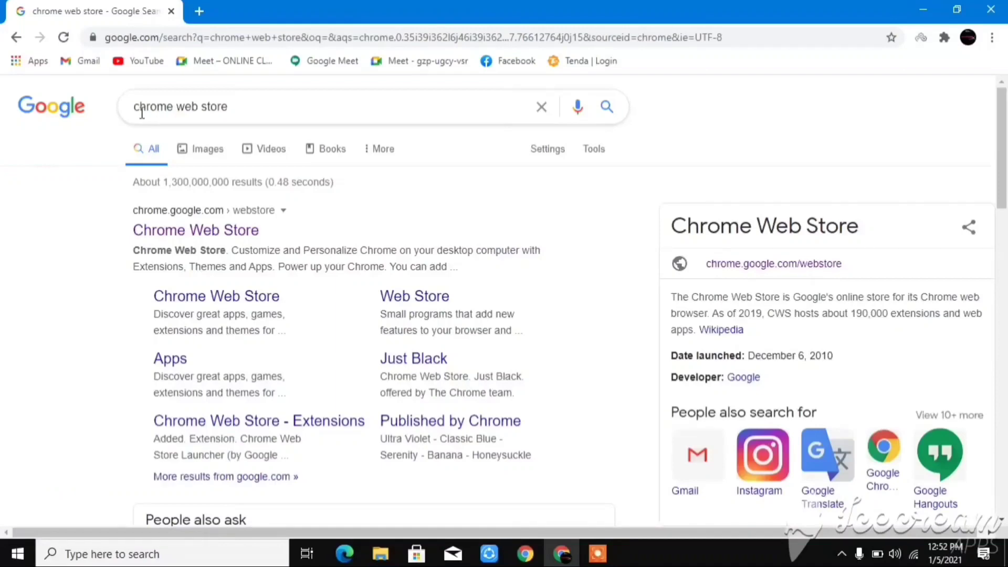
{"action": "left_click_drag", "start_coordinate": [134, 108], "coordinate": [235, 110]}
{"action": "left_click", "coordinate": [250, 107]}
{"action": "left_click", "coordinate": [68, 162]}
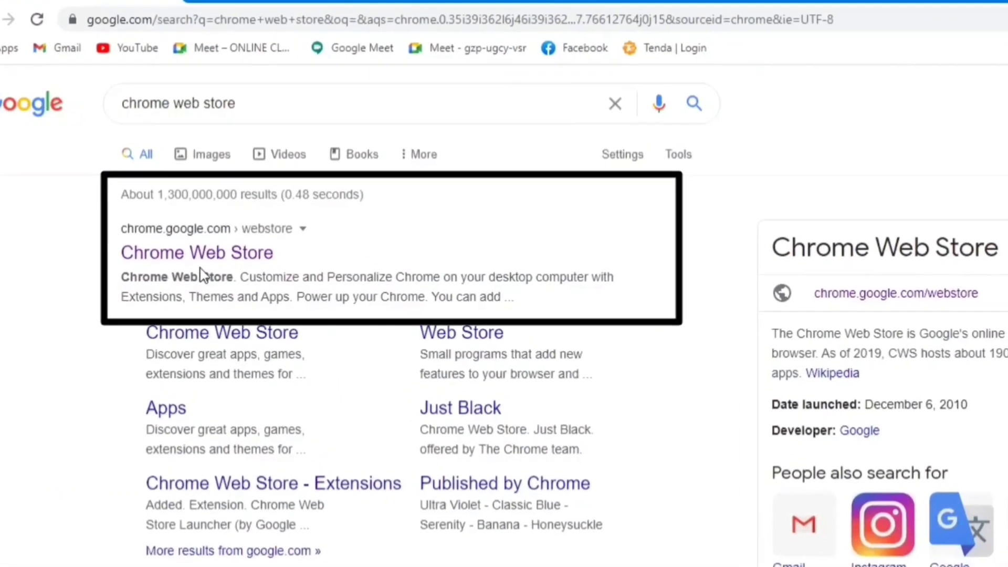
{"action": "left_click", "coordinate": [226, 236]}
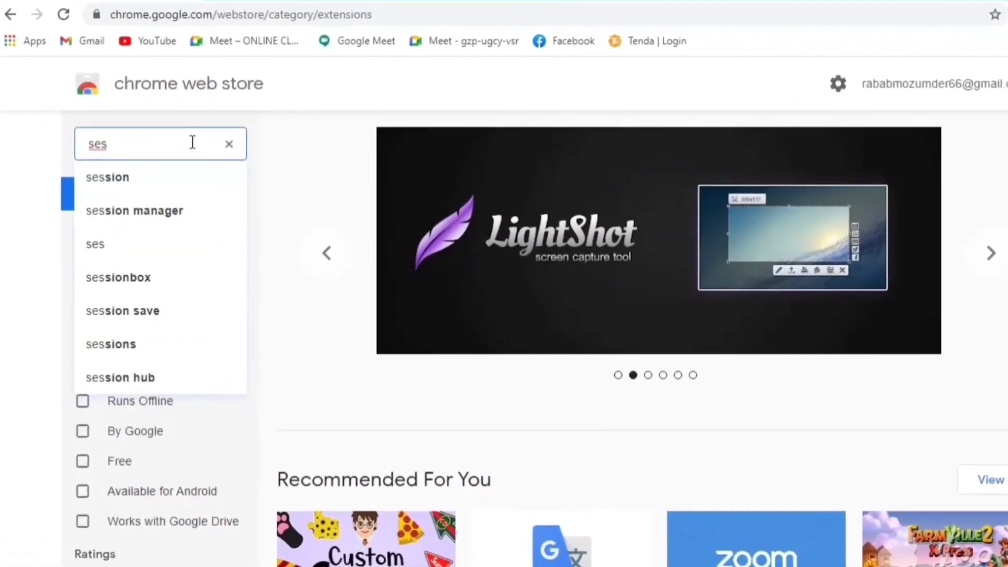
Search the store for 'sessionbox' and open the SessionBox - Multi login to any website page.
{"action": "type", "text": "a"}
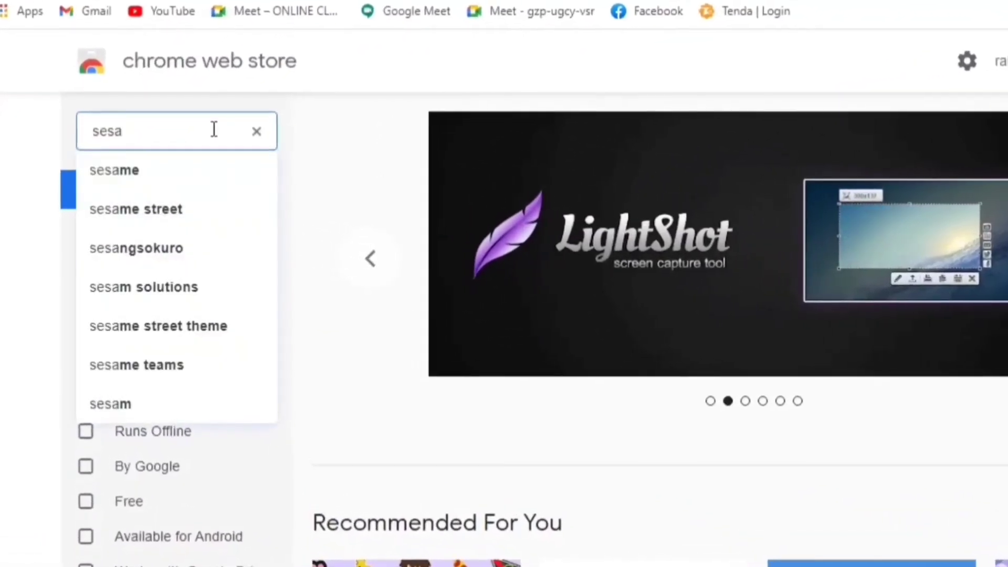
{"action": "key", "text": "BackSpace"}
{"action": "type", "text": "s"}
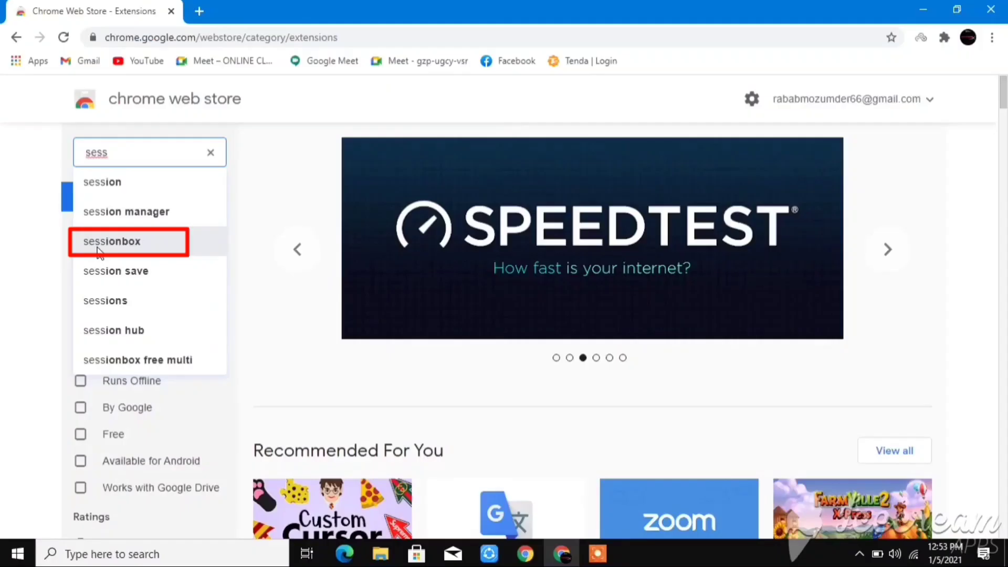
{"action": "left_click", "coordinate": [167, 271]}
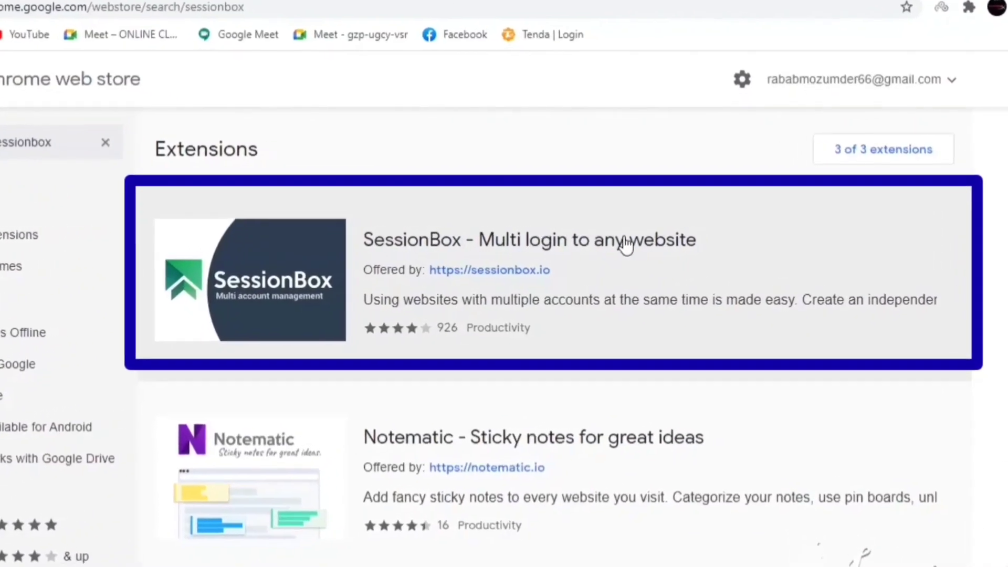
{"action": "left_click", "coordinate": [751, 233]}
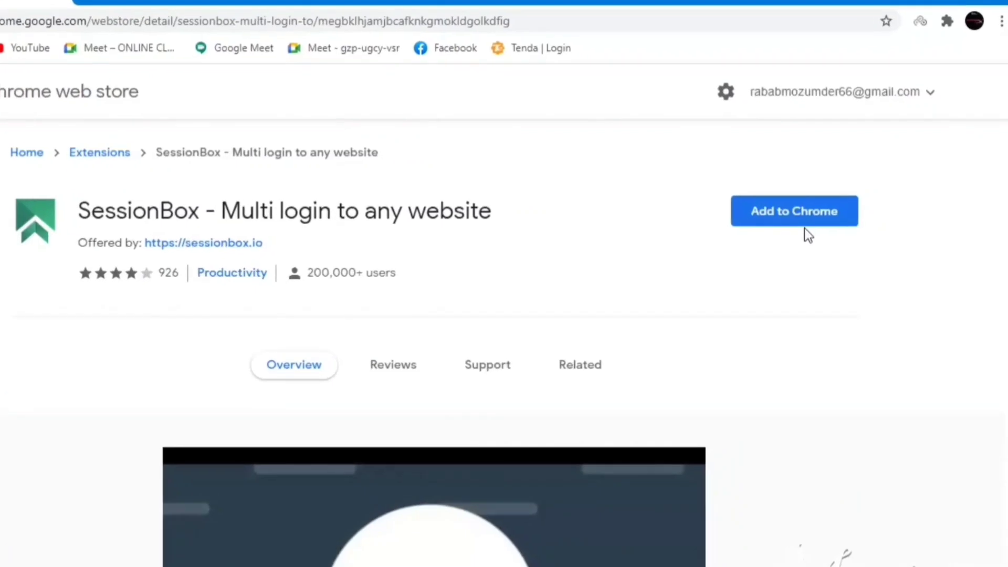
Add the SessionBox extension to Chrome, then open a fresh new tab.
{"action": "left_click", "coordinate": [796, 213]}
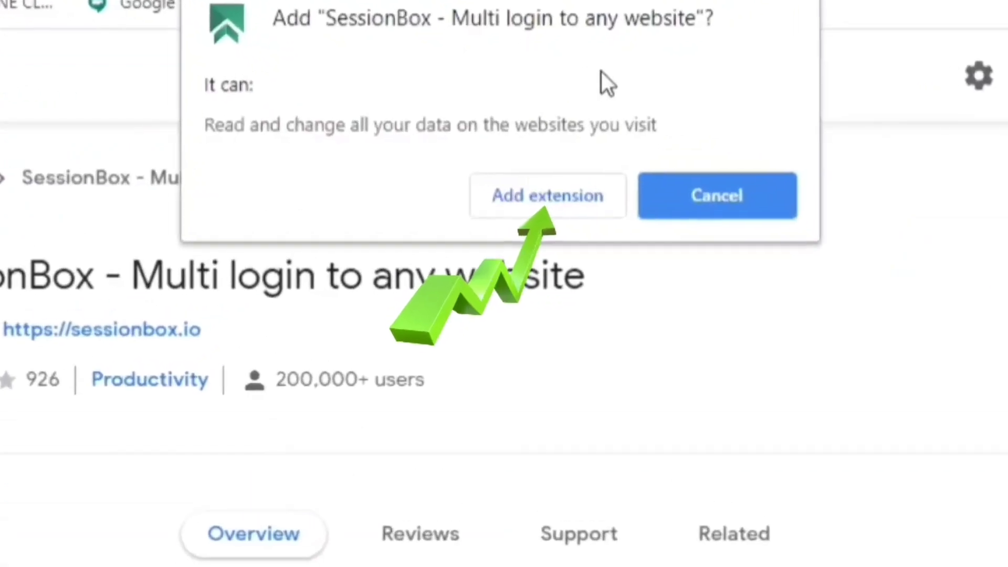
{"action": "left_click", "coordinate": [537, 207]}
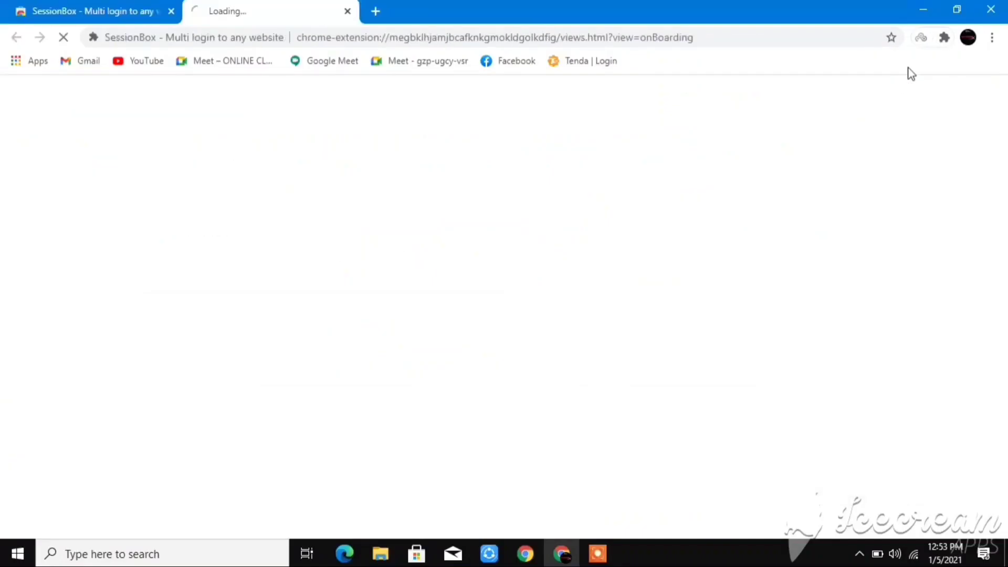
{"action": "left_click", "coordinate": [374, 12]}
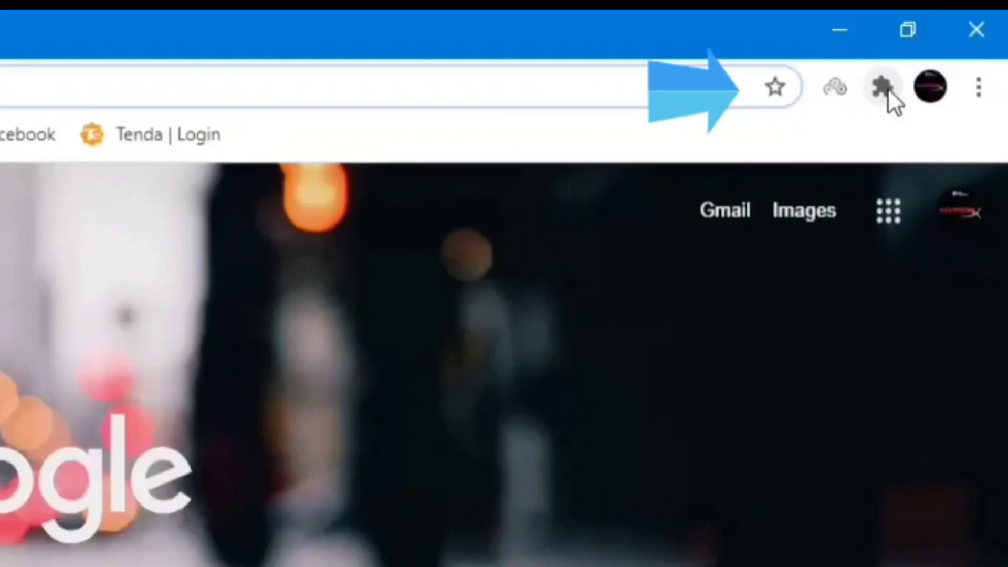
Pin SessionBox from the Extensions menu and open its toolbar popup.
{"action": "left_click", "coordinate": [932, 47]}
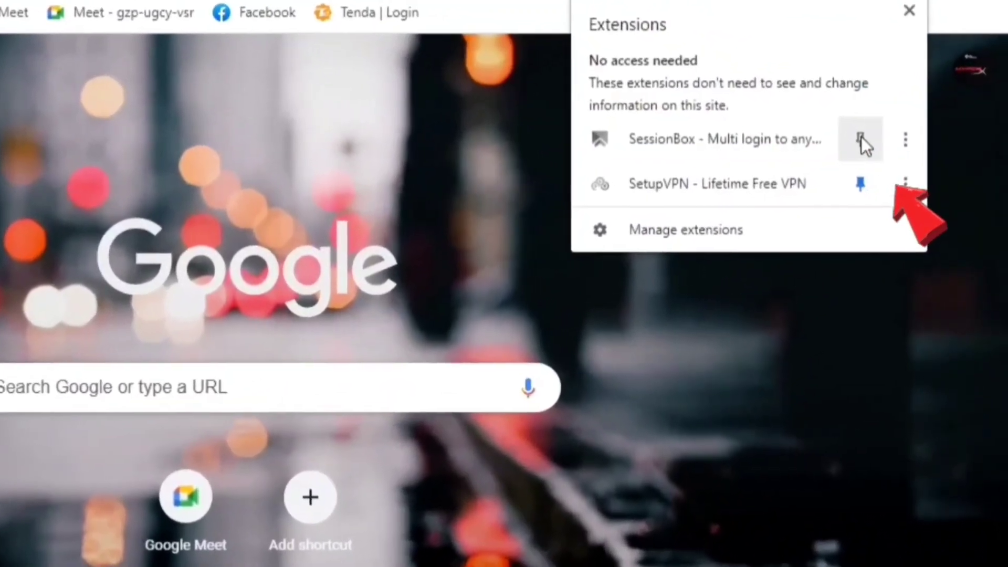
{"action": "left_click", "coordinate": [885, 142]}
{"action": "left_click", "coordinate": [385, 121]}
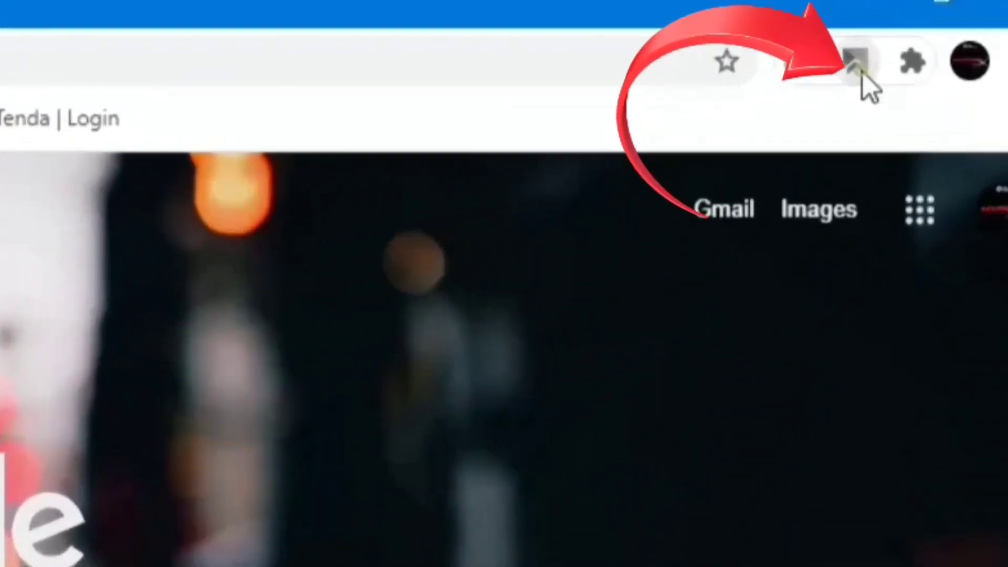
{"action": "left_click", "coordinate": [887, 53]}
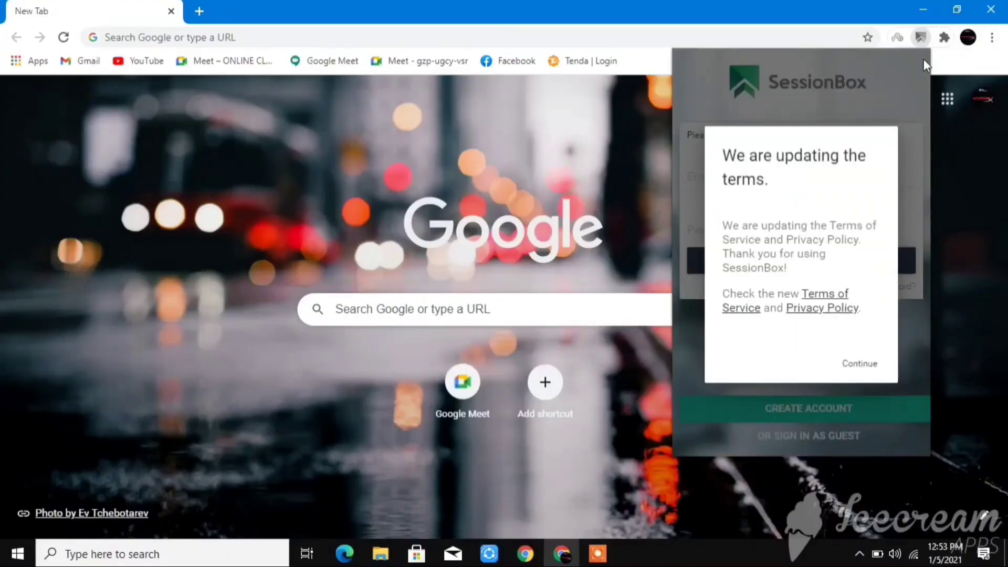
Accept the updated terms, sign in to SessionBox as a guest, and dismiss the What's new overview.
{"action": "left_click", "coordinate": [872, 370]}
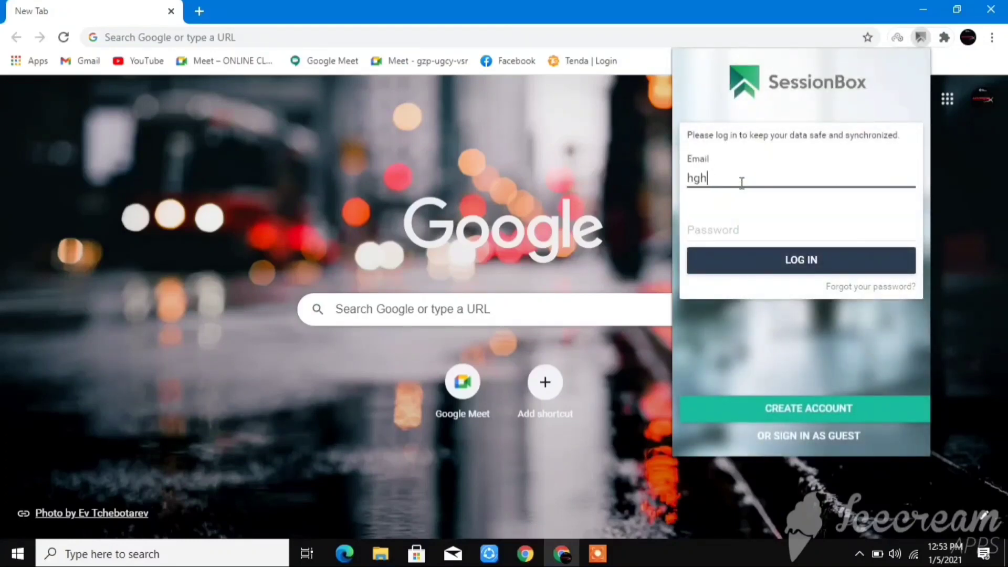
{"action": "left_click", "coordinate": [780, 226]}
{"action": "type", "text": "hg"}
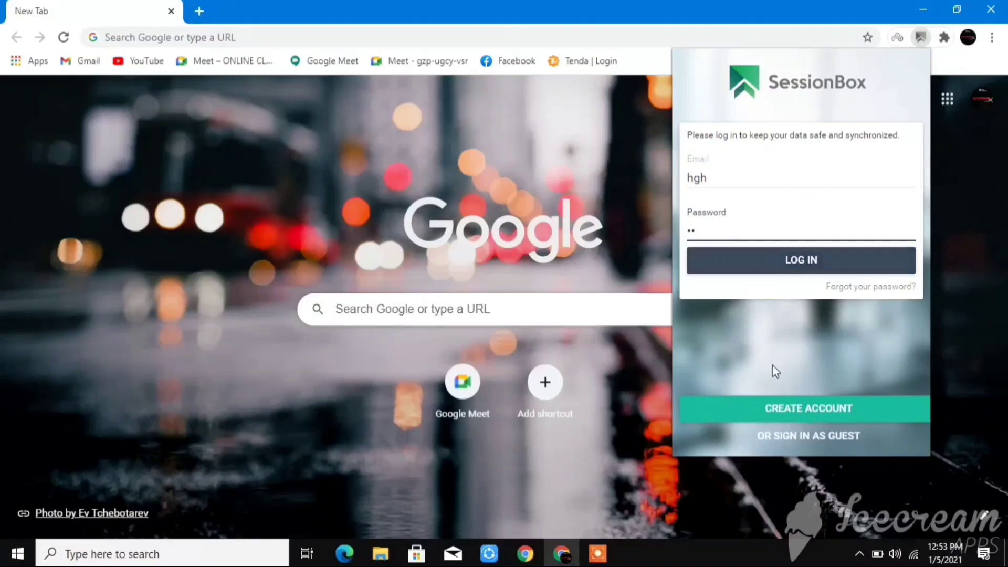
{"action": "left_click", "coordinate": [803, 440]}
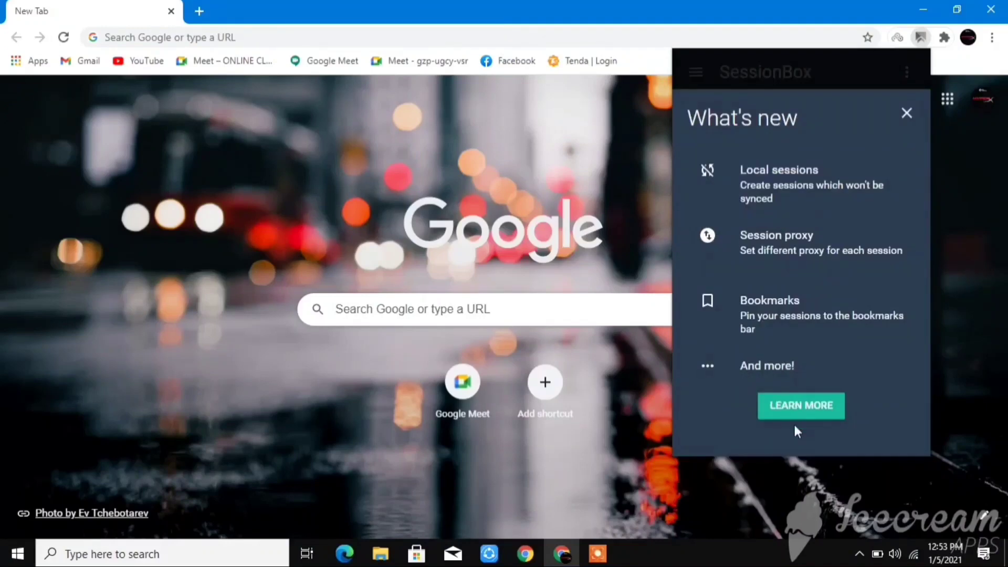
{"action": "left_click", "coordinate": [907, 114]}
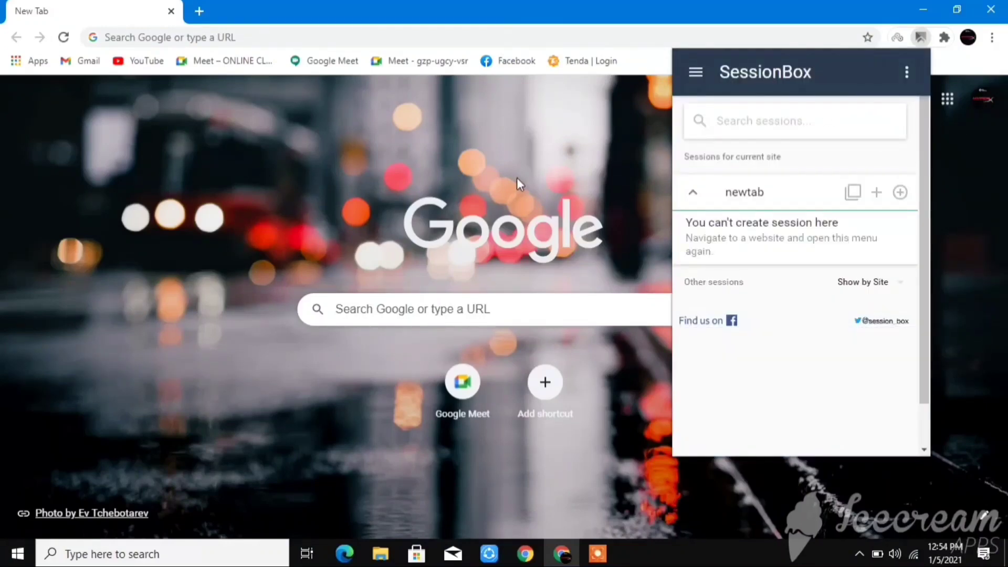
{"action": "left_click", "coordinate": [515, 178]}
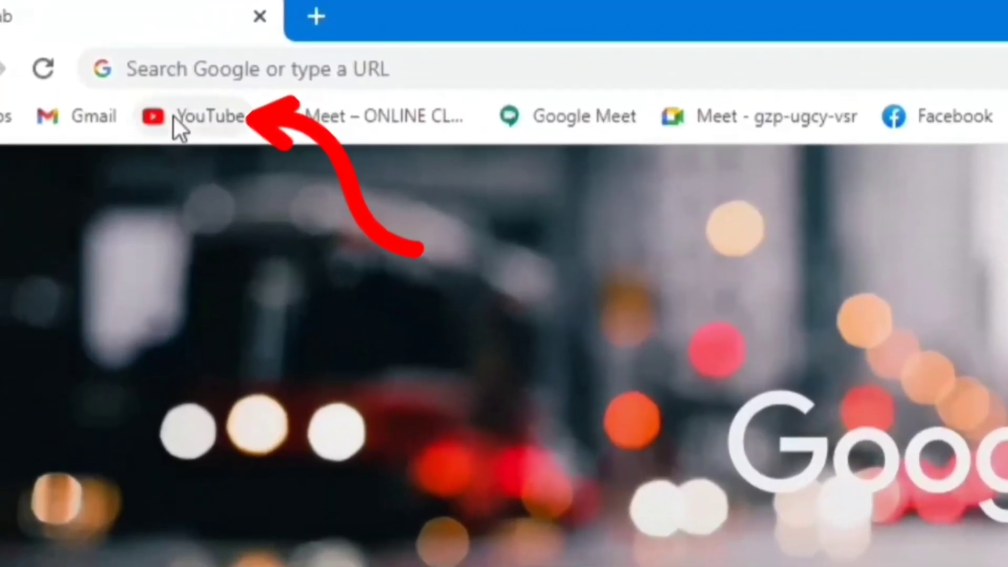
In YouTube, filter by Mr. Bean and open the Mr Bean Cartoon World channel's Playlists tab.
{"action": "left_click", "coordinate": [165, 105]}
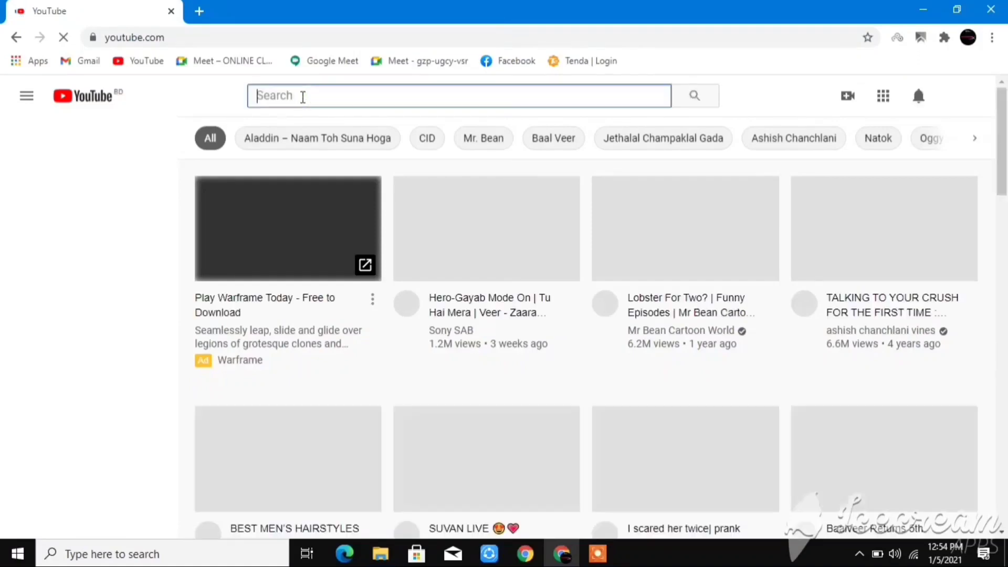
{"action": "left_click", "coordinate": [485, 143]}
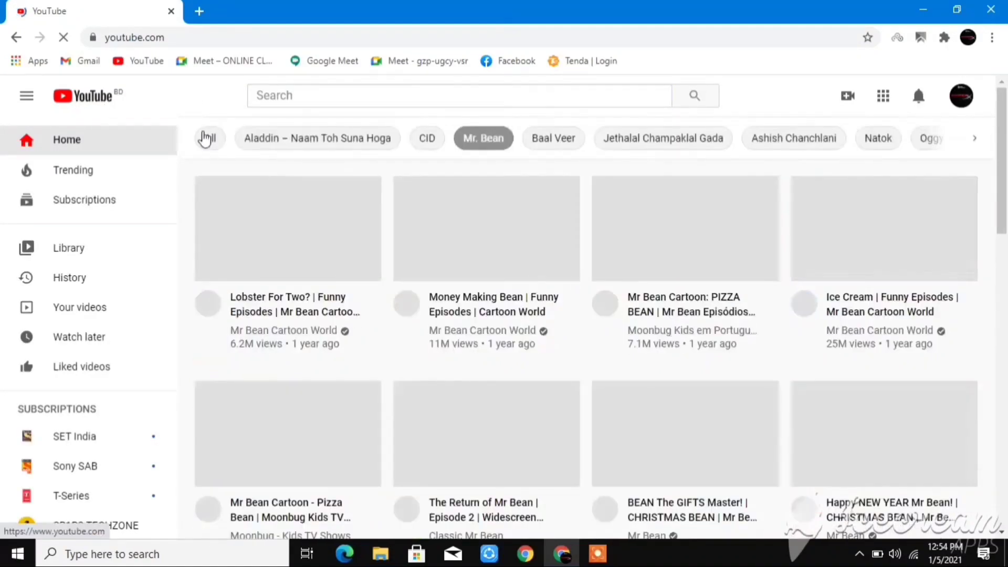
{"action": "left_click", "coordinate": [209, 310]}
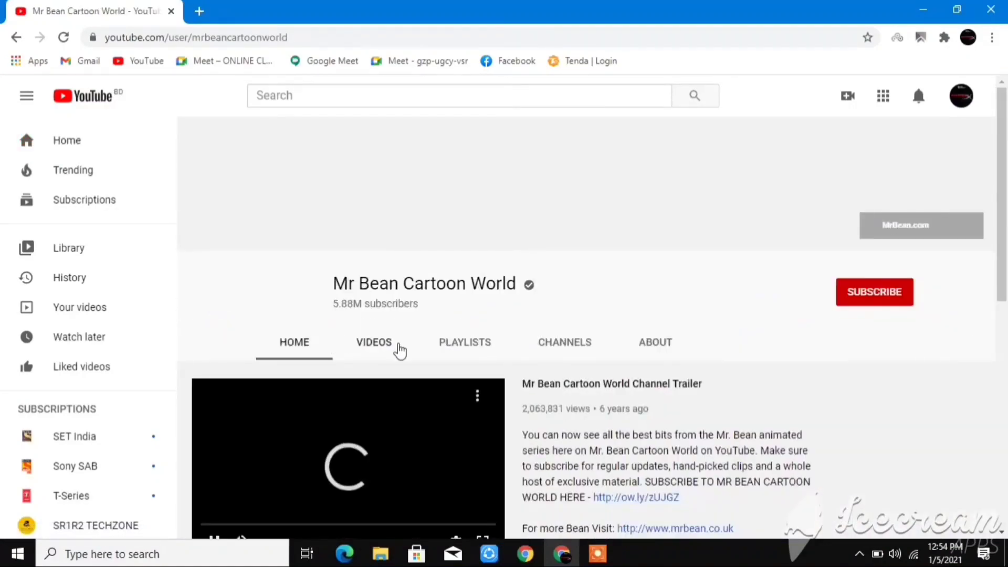
{"action": "left_click", "coordinate": [462, 348]}
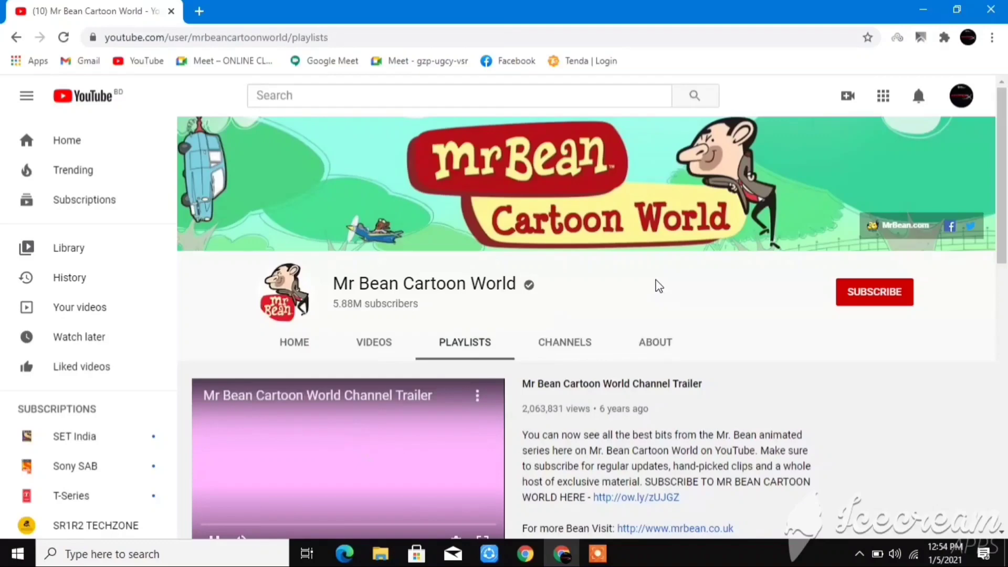
{"action": "scroll", "coordinate": [587, 306], "scroll_direction": "down", "scroll_amount": 4}
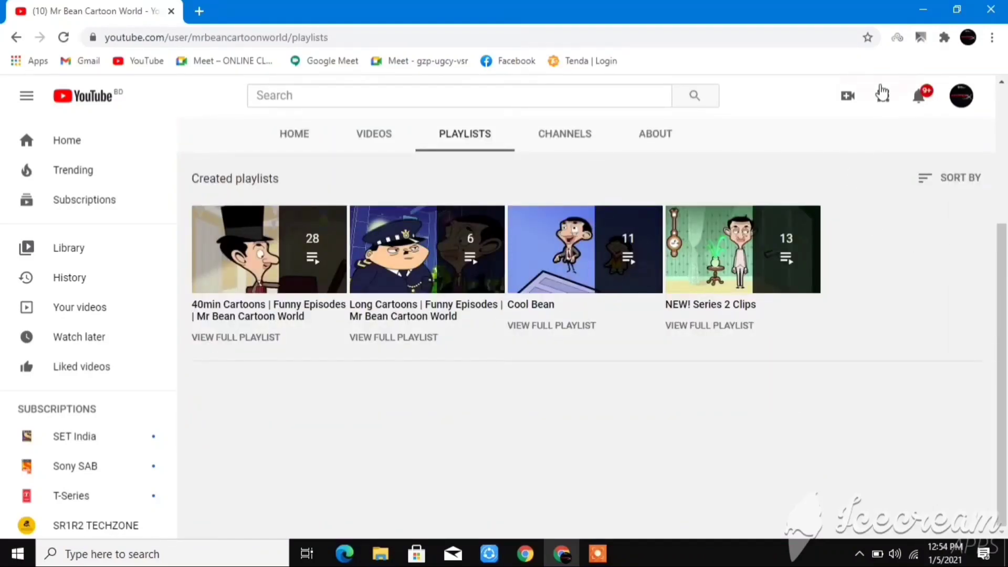
Open the SessionBox panel over the playlists page, closing it while it loads blank.
{"action": "left_click", "coordinate": [919, 42]}
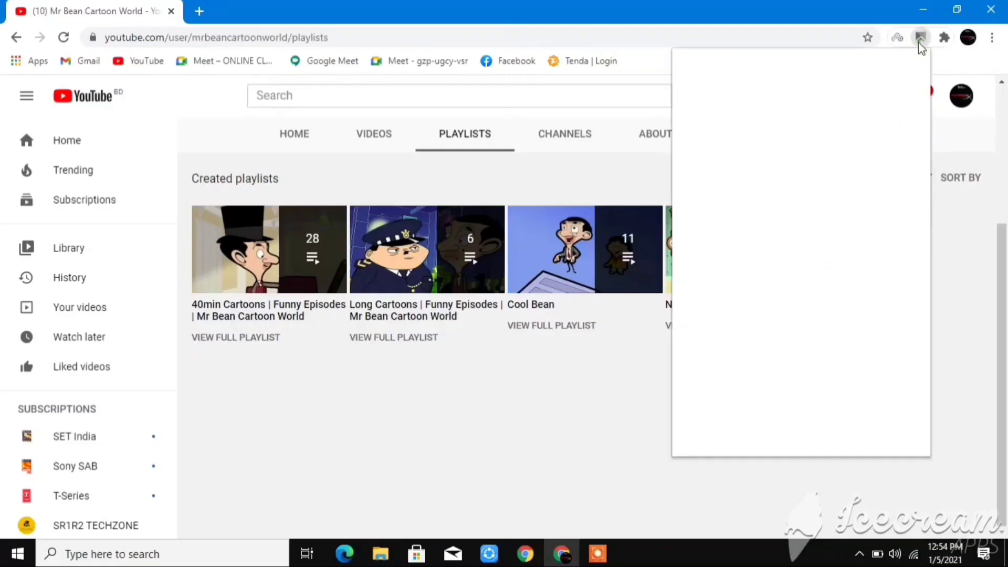
{"action": "left_click", "coordinate": [495, 455]}
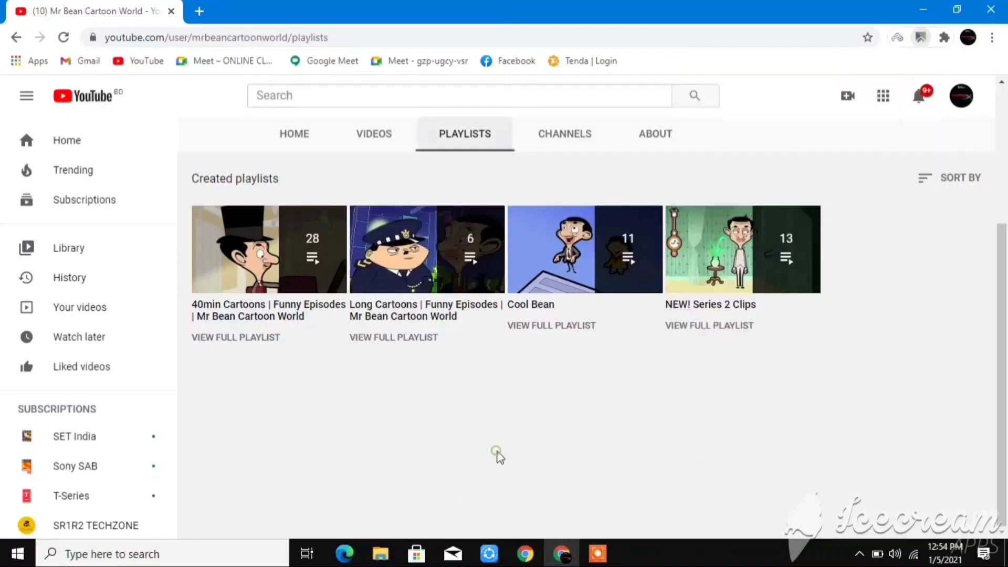
{"action": "scroll", "coordinate": [886, 363], "scroll_direction": "up", "scroll_amount": 3}
{"action": "scroll", "coordinate": [429, 352], "scroll_direction": "up", "scroll_amount": 1}
{"action": "scroll", "coordinate": [427, 356], "scroll_direction": "down", "scroll_amount": 4}
{"action": "scroll", "coordinate": [552, 358], "scroll_direction": "up", "scroll_amount": 4}
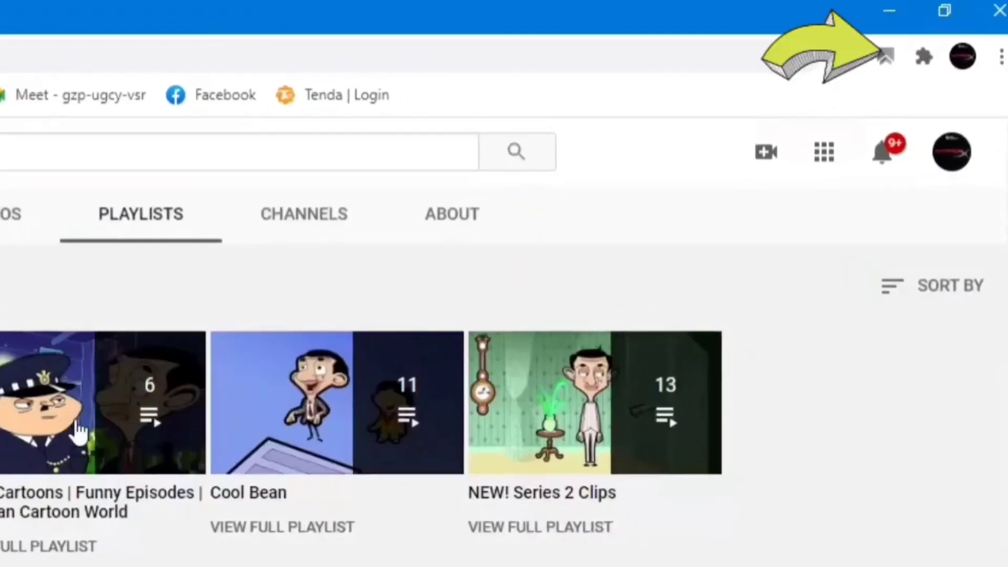
{"action": "scroll", "coordinate": [79, 431], "scroll_direction": "up", "scroll_amount": 4}
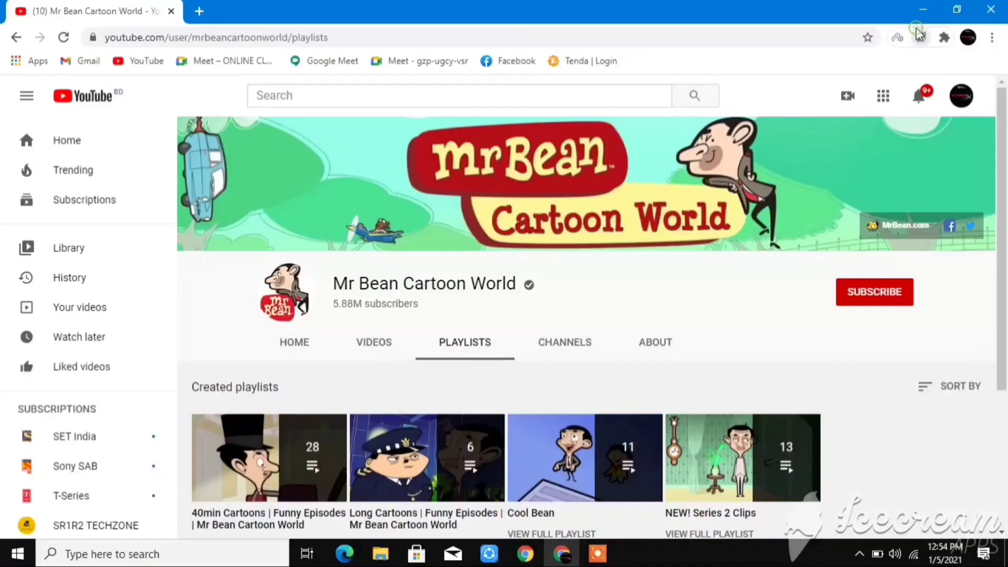
Create new stored session My Session 1 for the channel page and begin YouTube sign-in.
{"action": "left_click", "coordinate": [886, 55]}
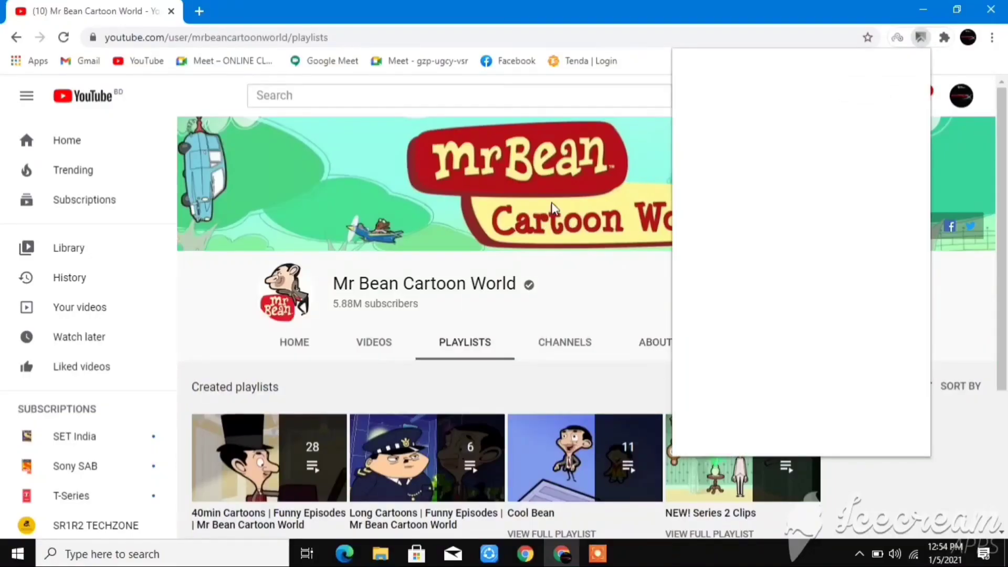
{"action": "left_click", "coordinate": [900, 193]}
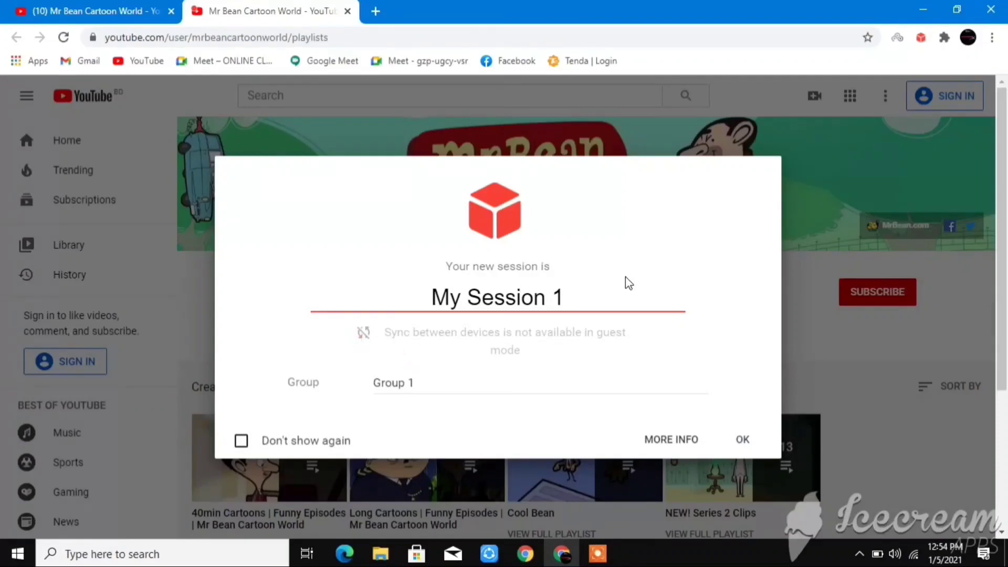
{"action": "left_click", "coordinate": [241, 442]}
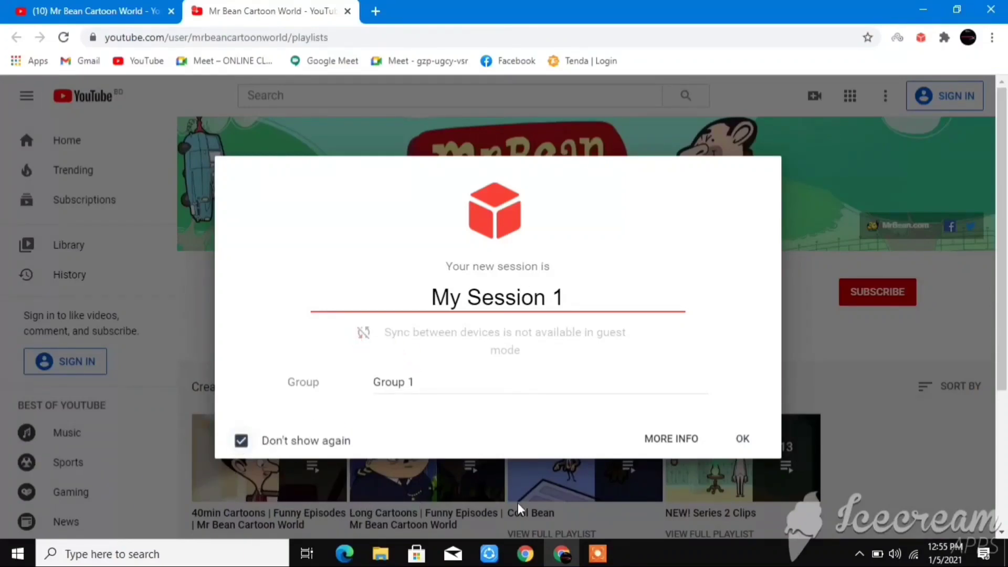
{"action": "left_click", "coordinate": [742, 439]}
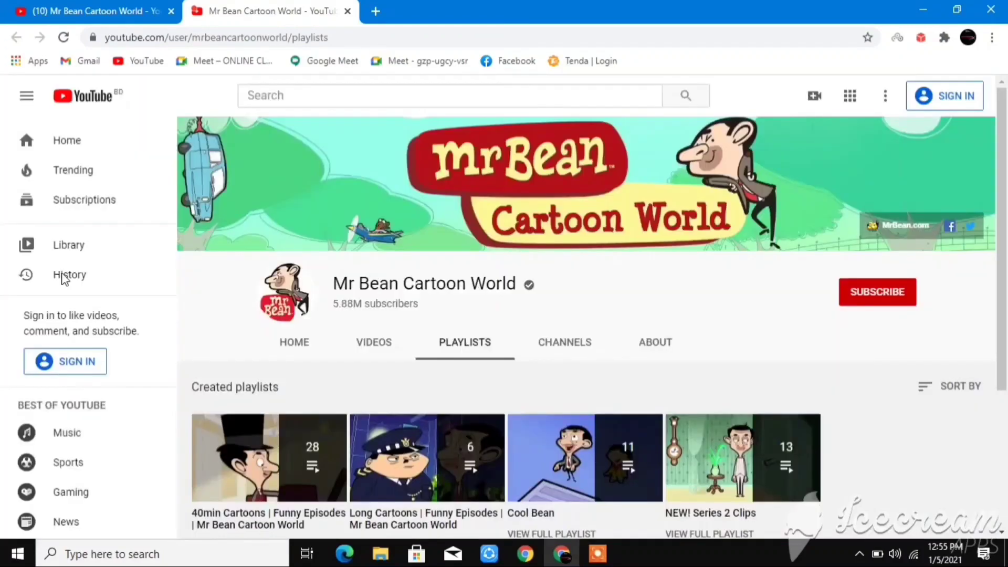
{"action": "left_click", "coordinate": [954, 108]}
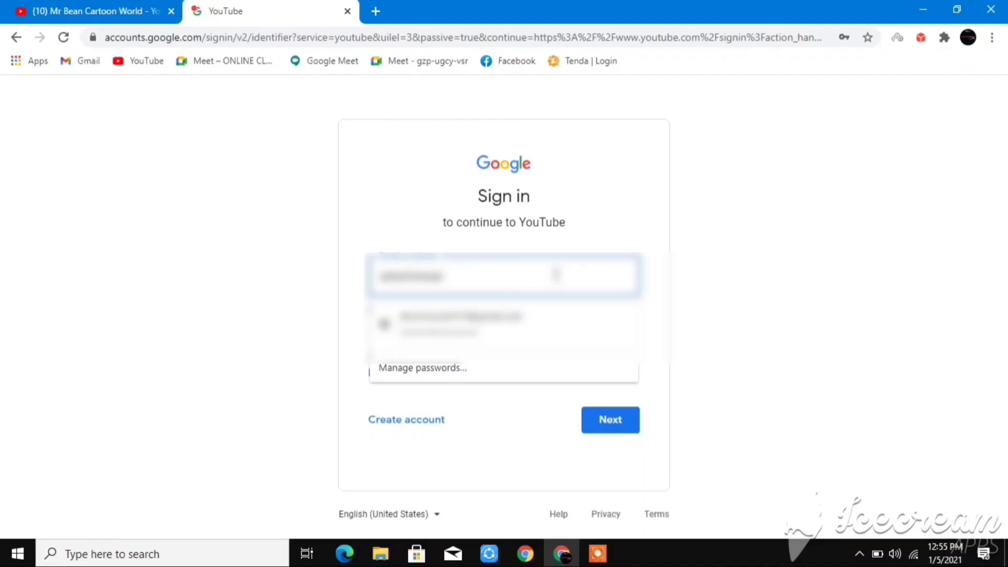
Clear the prefilled email, pick a different saved Google account, and sign in with its saved password.
{"action": "key", "text": "ctrl+a"}
{"action": "key", "text": "BackSpace"}
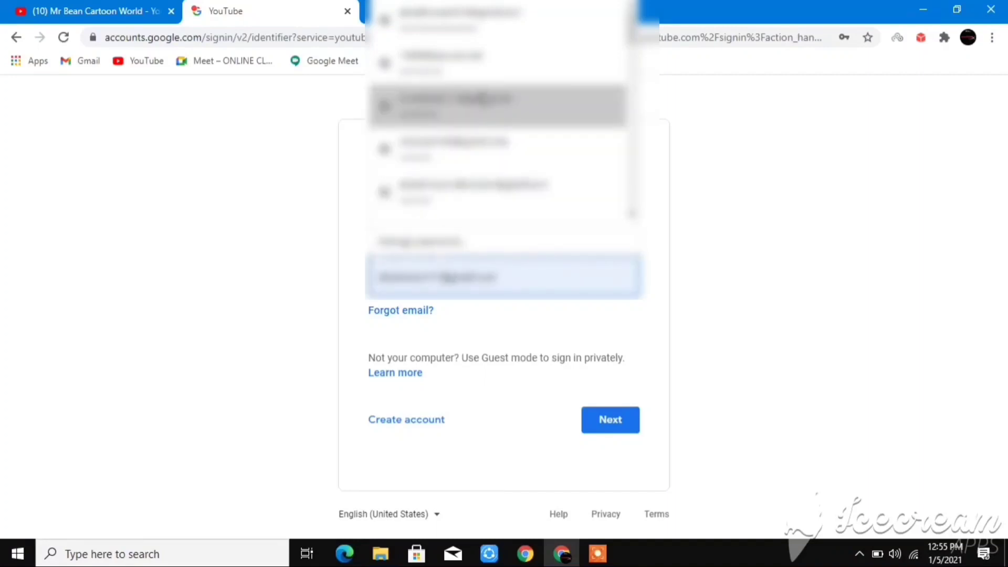
{"action": "left_click", "coordinate": [499, 29]}
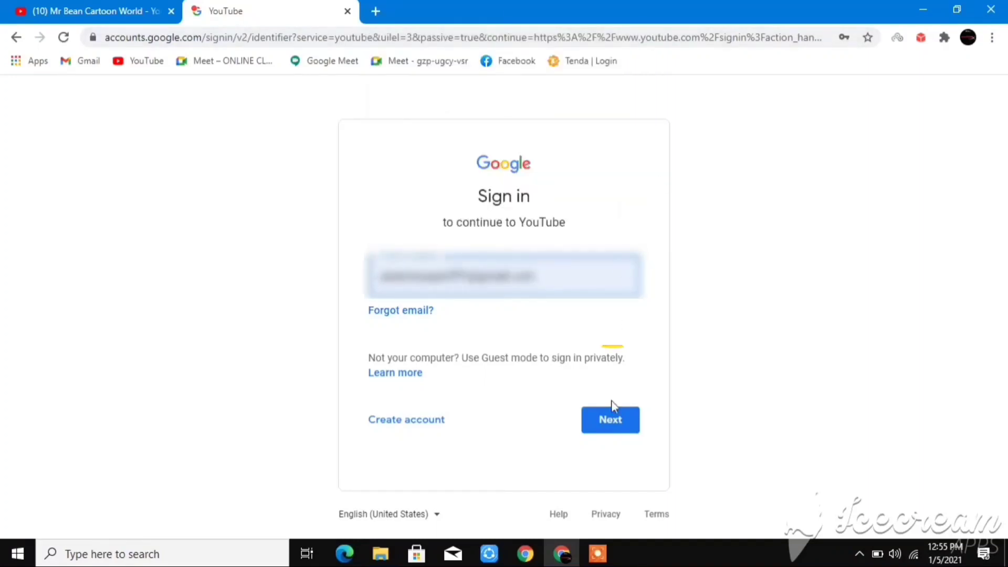
{"action": "left_click", "coordinate": [625, 424]}
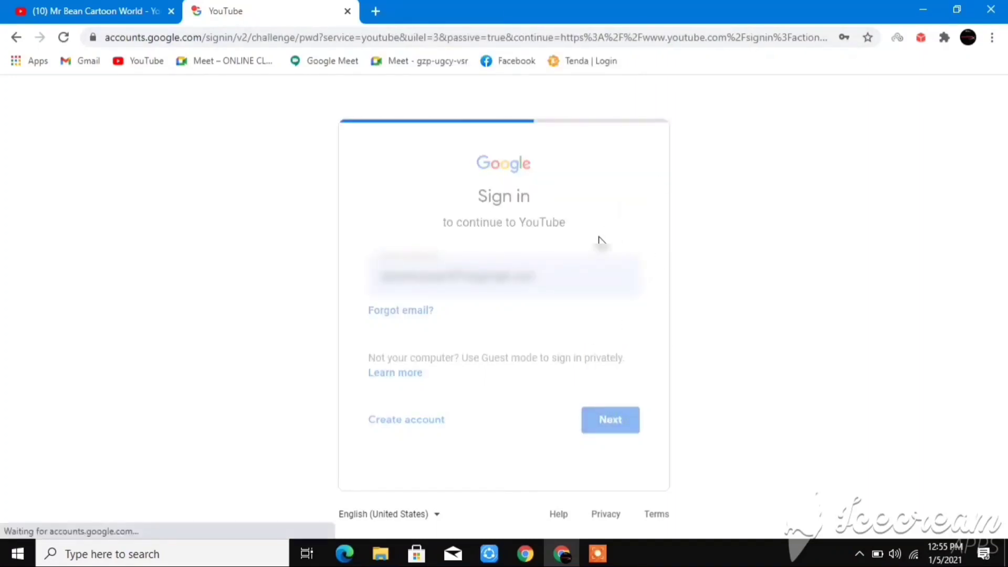
{"action": "left_click", "coordinate": [624, 382]}
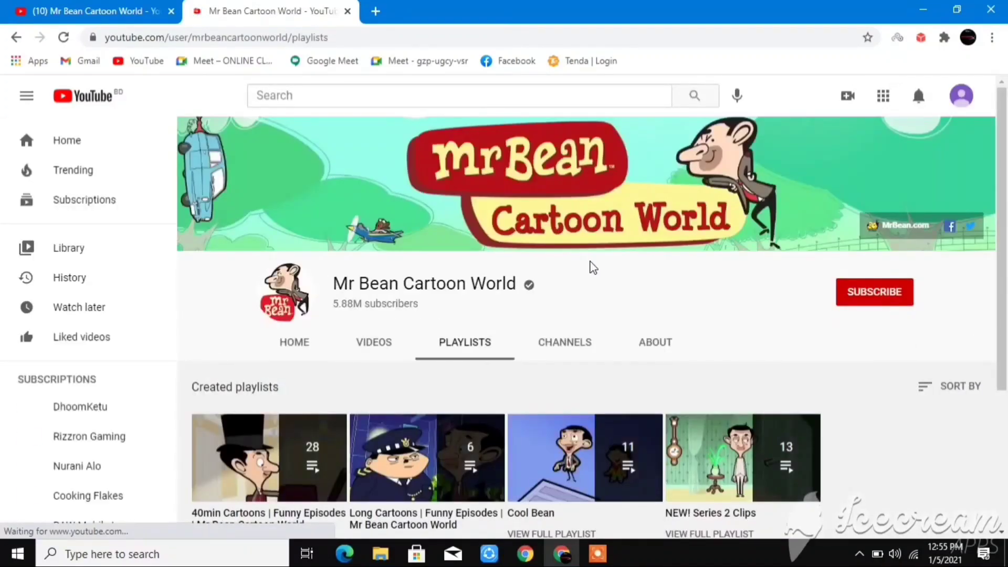
Switch between the original tab and the My Session 1 tab to compare their signed-in accounts.
{"action": "scroll", "coordinate": [889, 420], "scroll_direction": "down", "scroll_amount": 3}
{"action": "scroll", "coordinate": [897, 420], "scroll_direction": "up", "scroll_amount": 3}
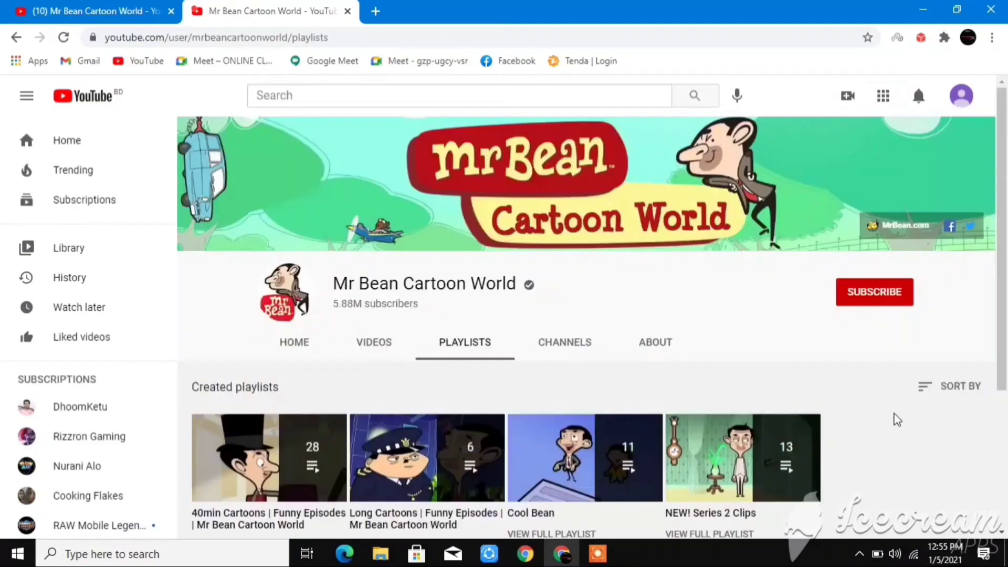
{"action": "left_click", "coordinate": [3, 5]}
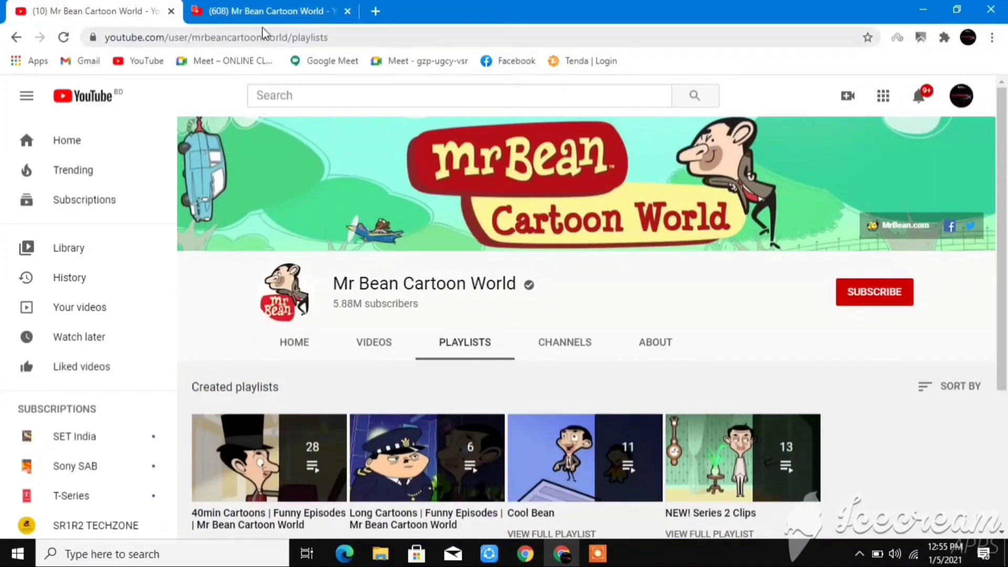
{"action": "left_click", "coordinate": [255, 7]}
{"action": "left_click", "coordinate": [107, 5]}
{"action": "left_click", "coordinate": [248, 20]}
{"action": "left_click", "coordinate": [73, 11]}
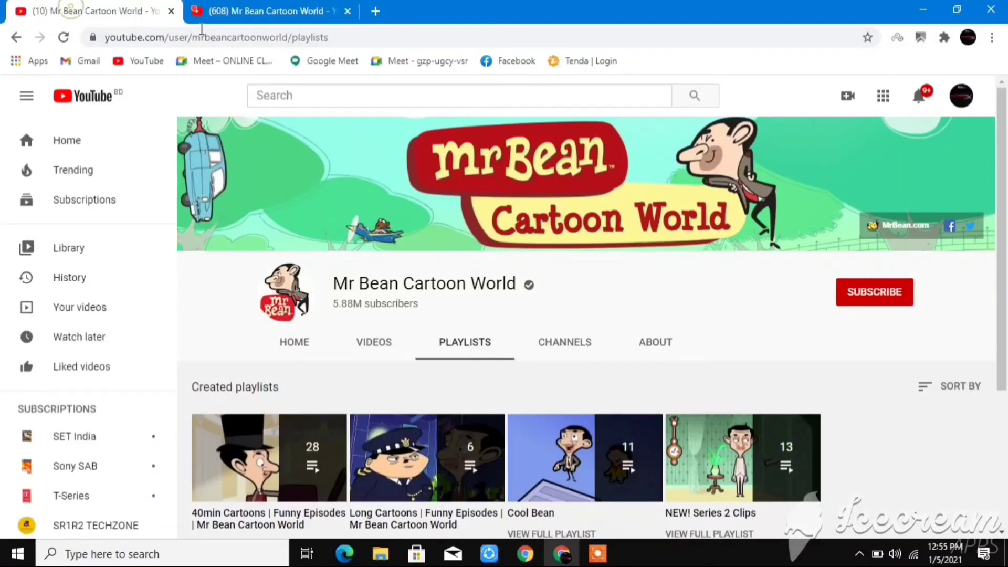
{"action": "left_click", "coordinate": [231, 12]}
{"action": "left_click", "coordinate": [132, 12]}
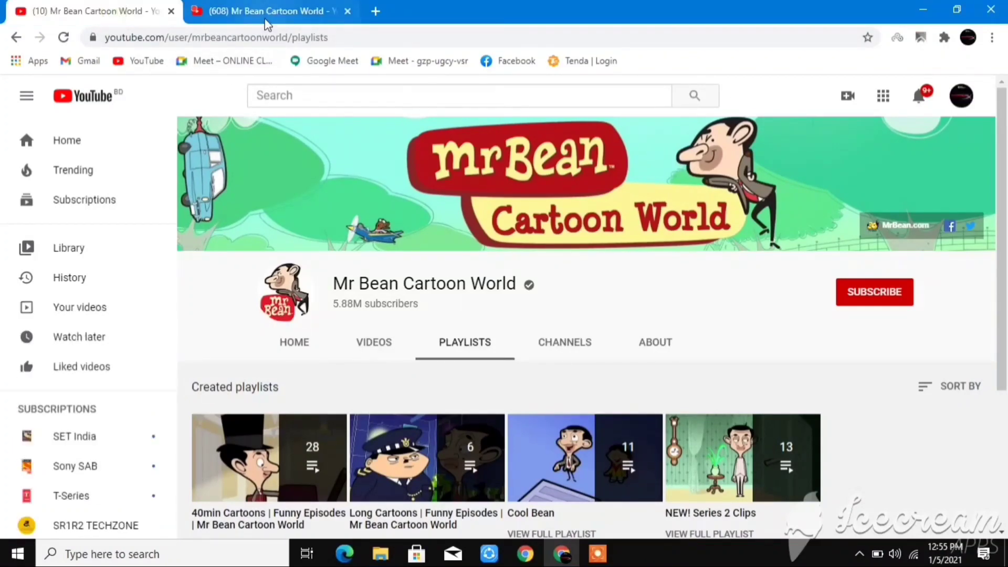